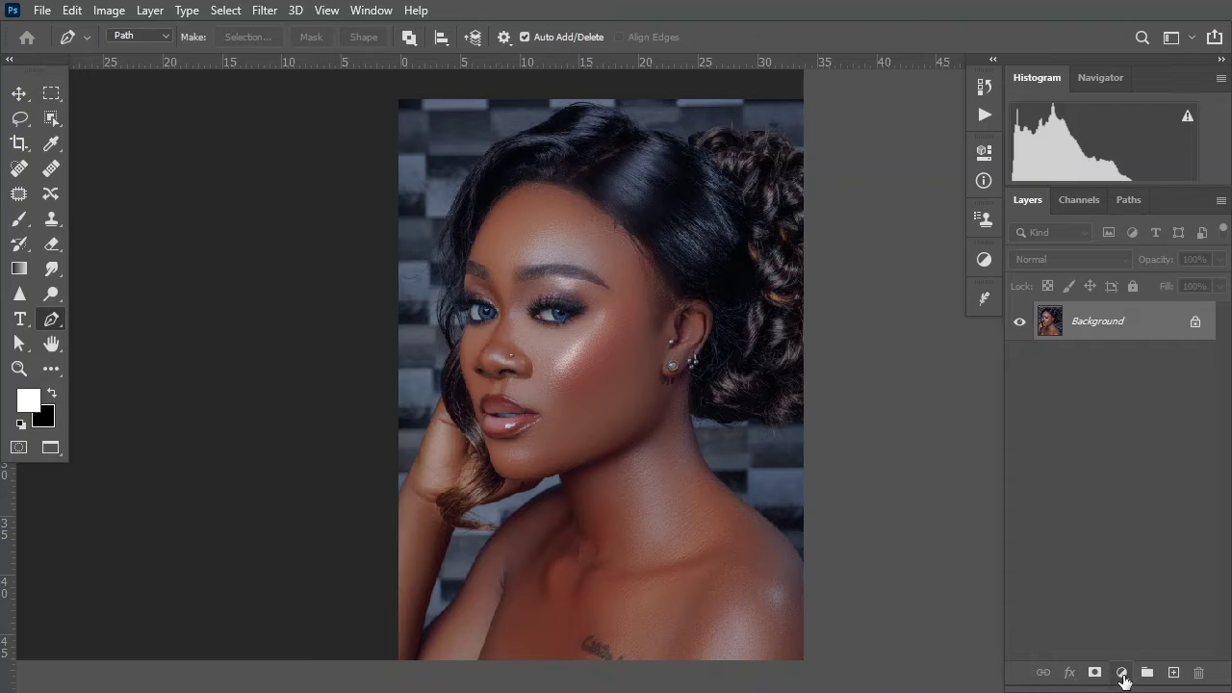
Step: Add a brown #634923 Solid Color fill layer and blend it in Soft Light mode
click(1123, 672)
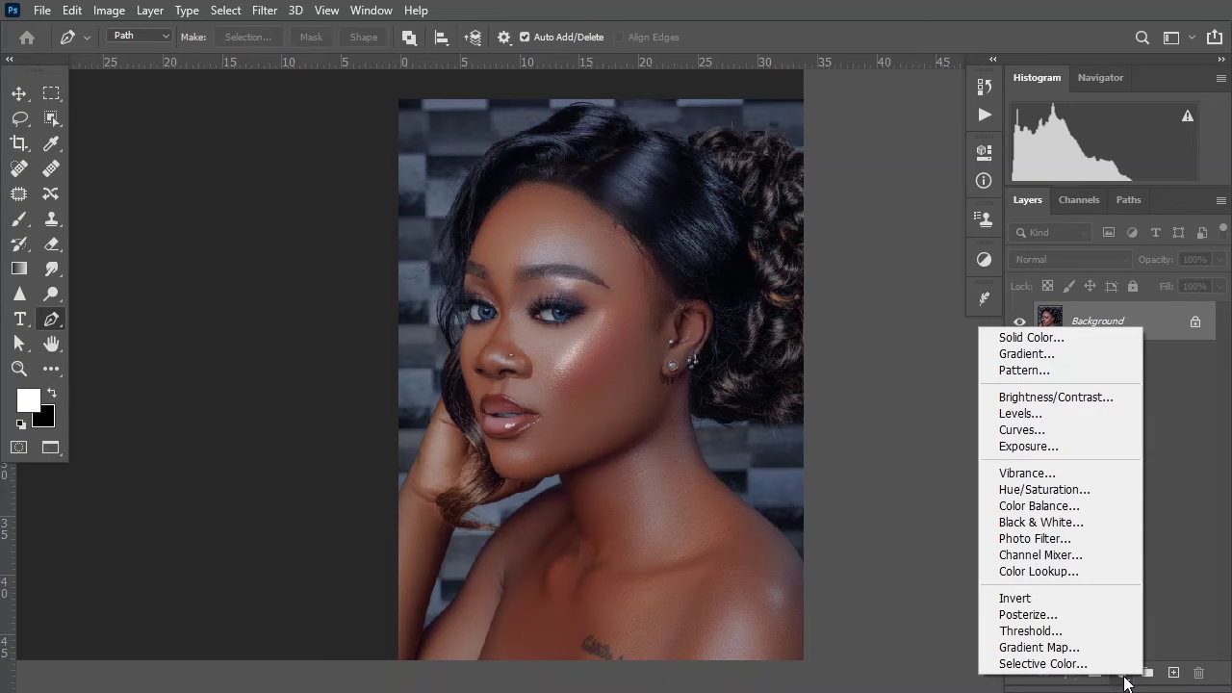
click(1028, 339)
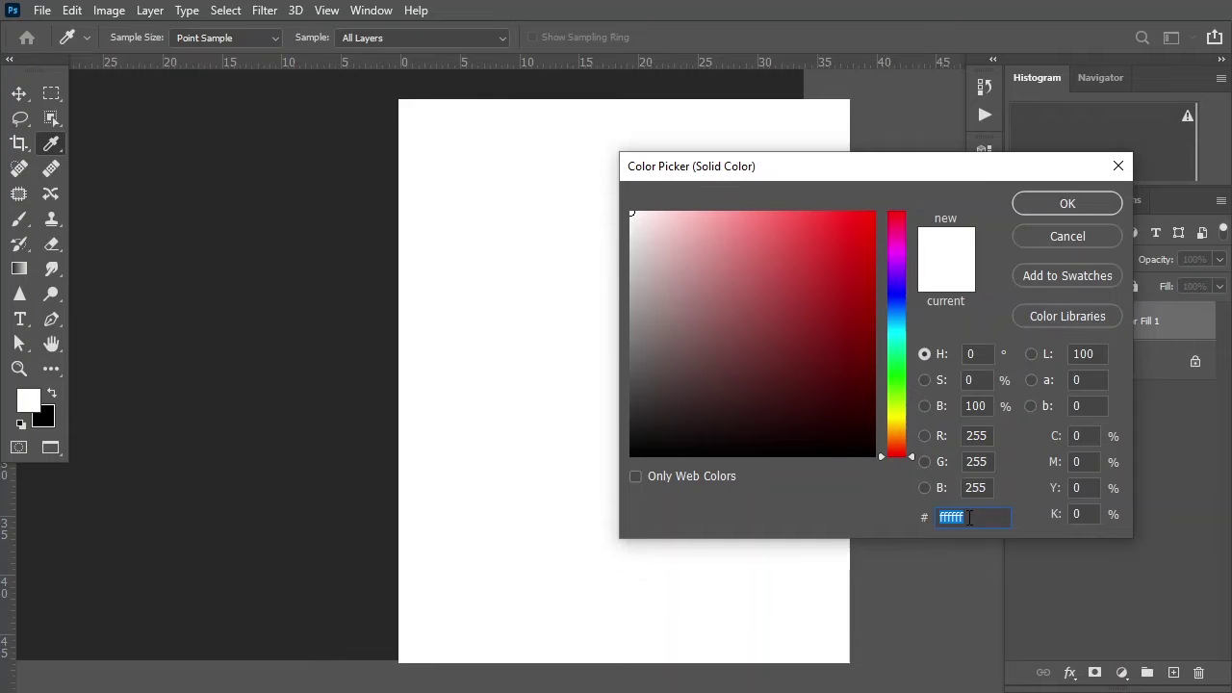
text(63)
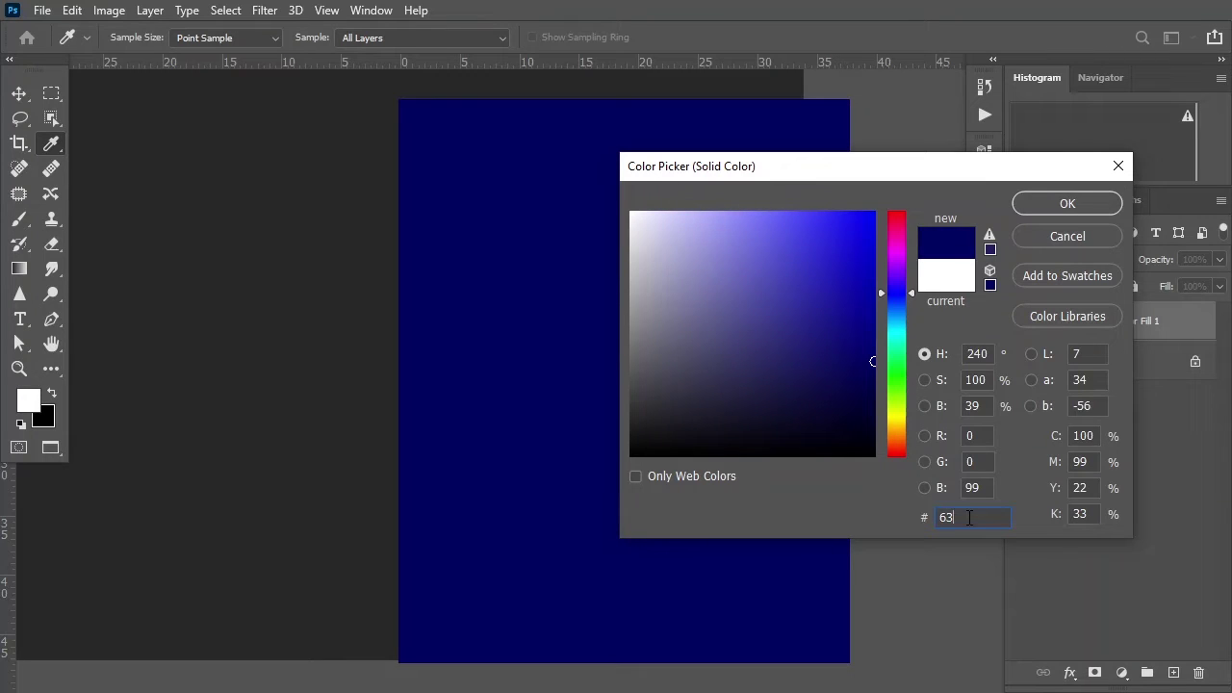
text(49)
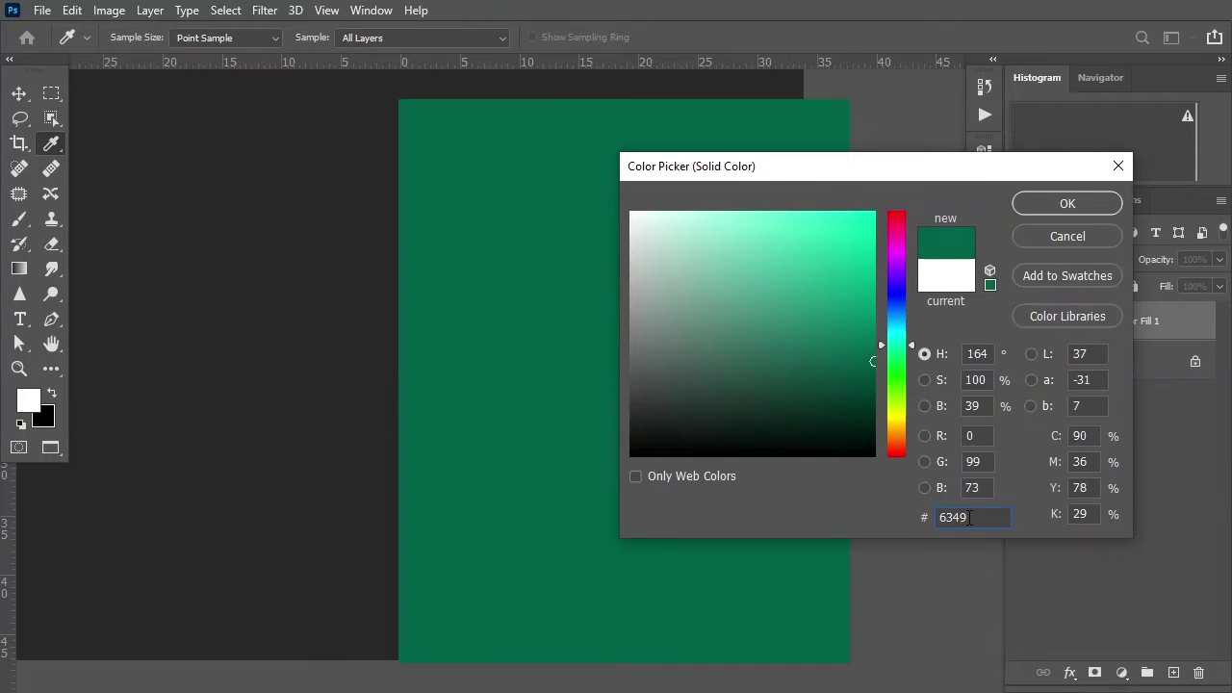
text(2)
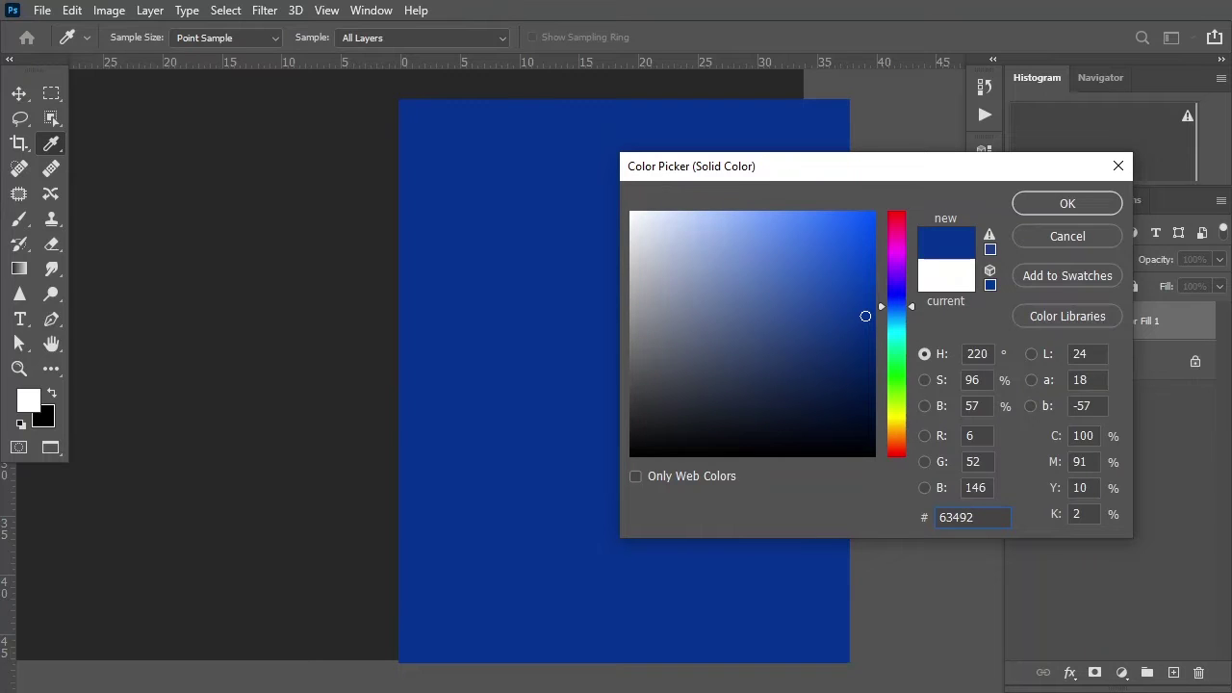
text(3)
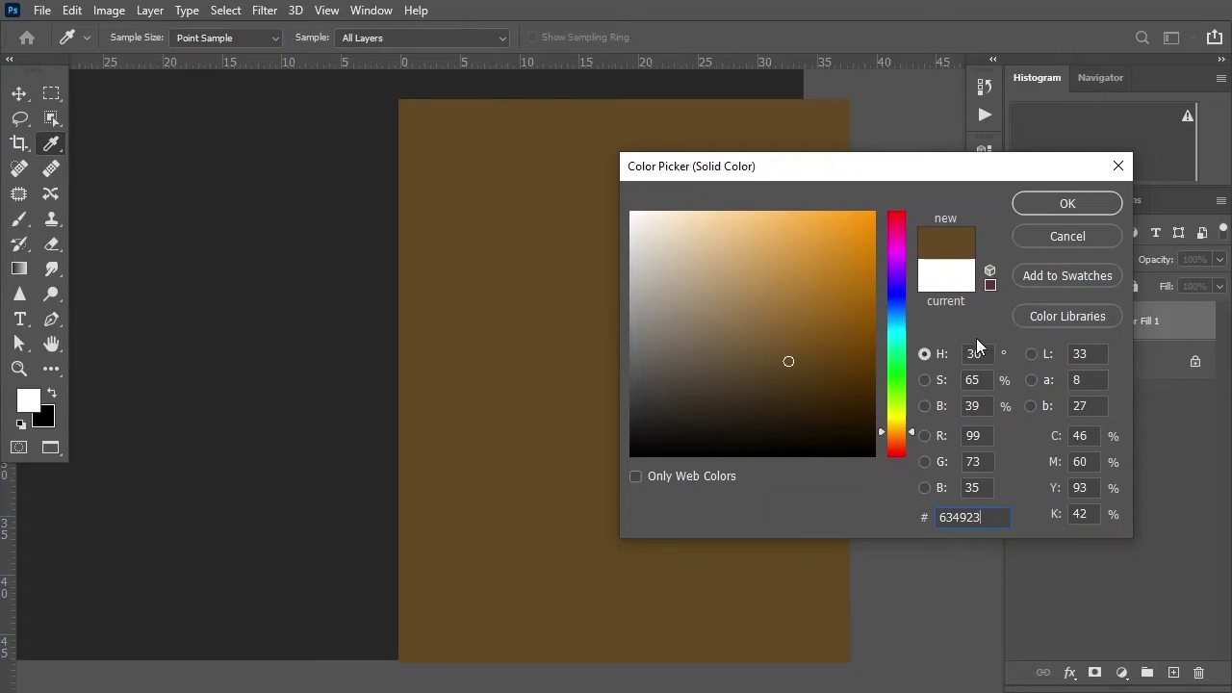
click(1039, 204)
key(p)
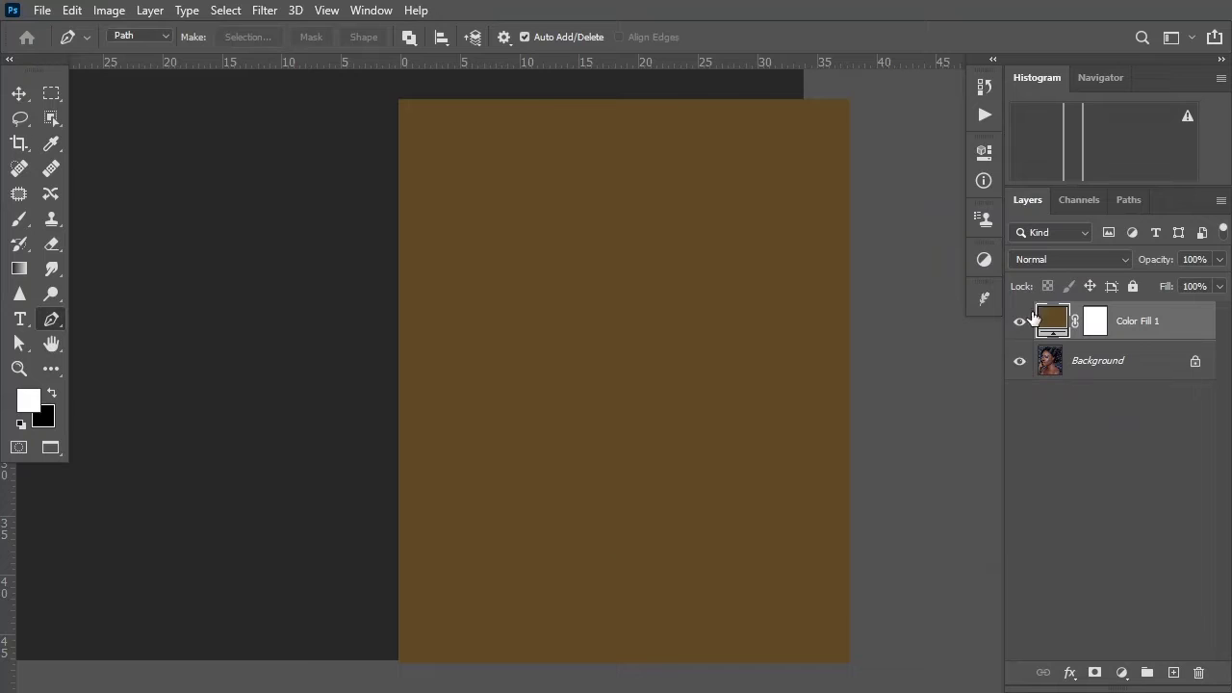
click(1043, 262)
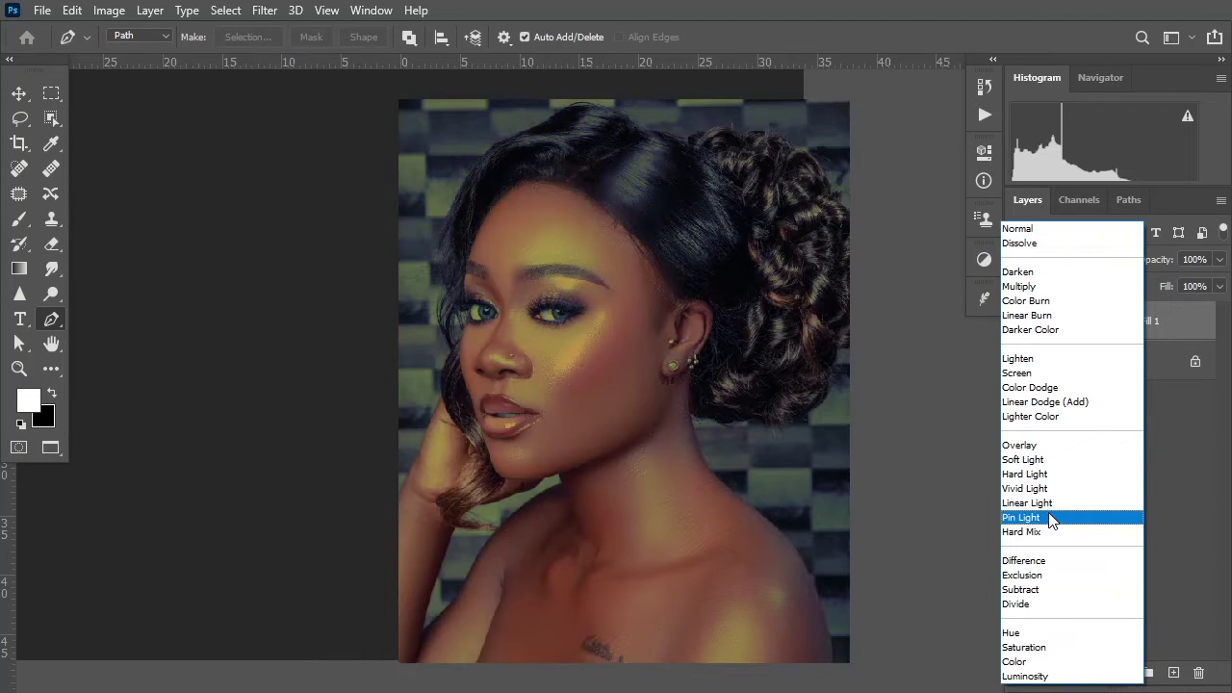
click(1045, 460)
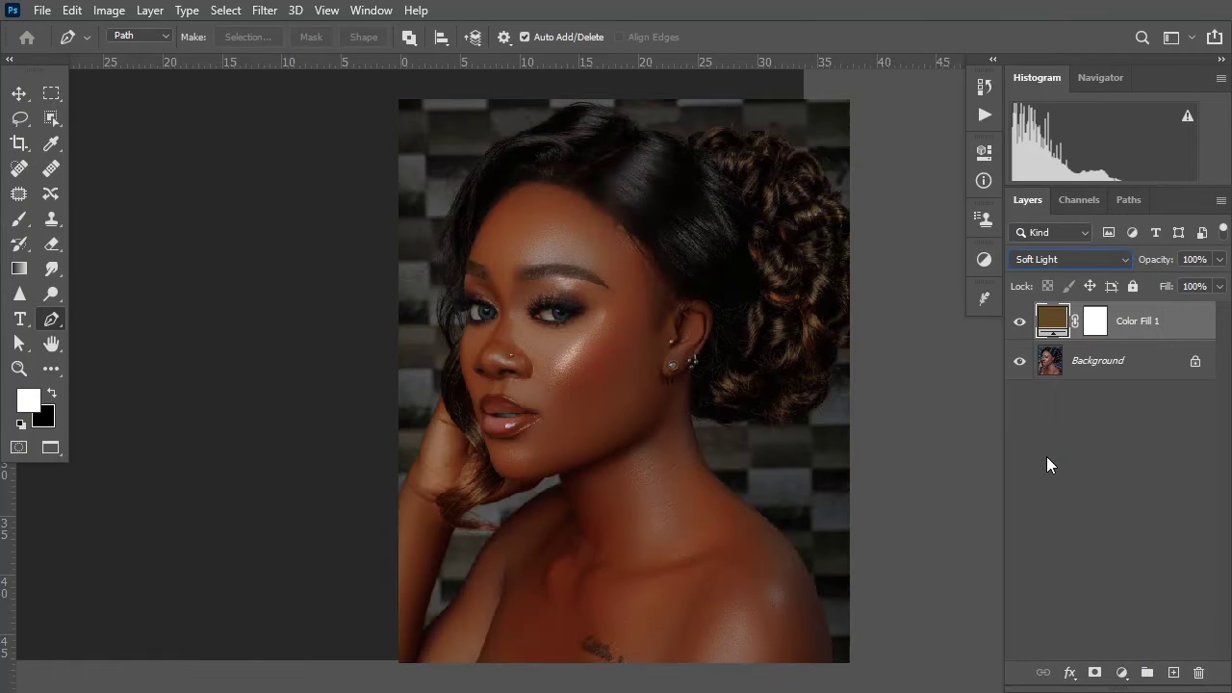
click(1123, 675)
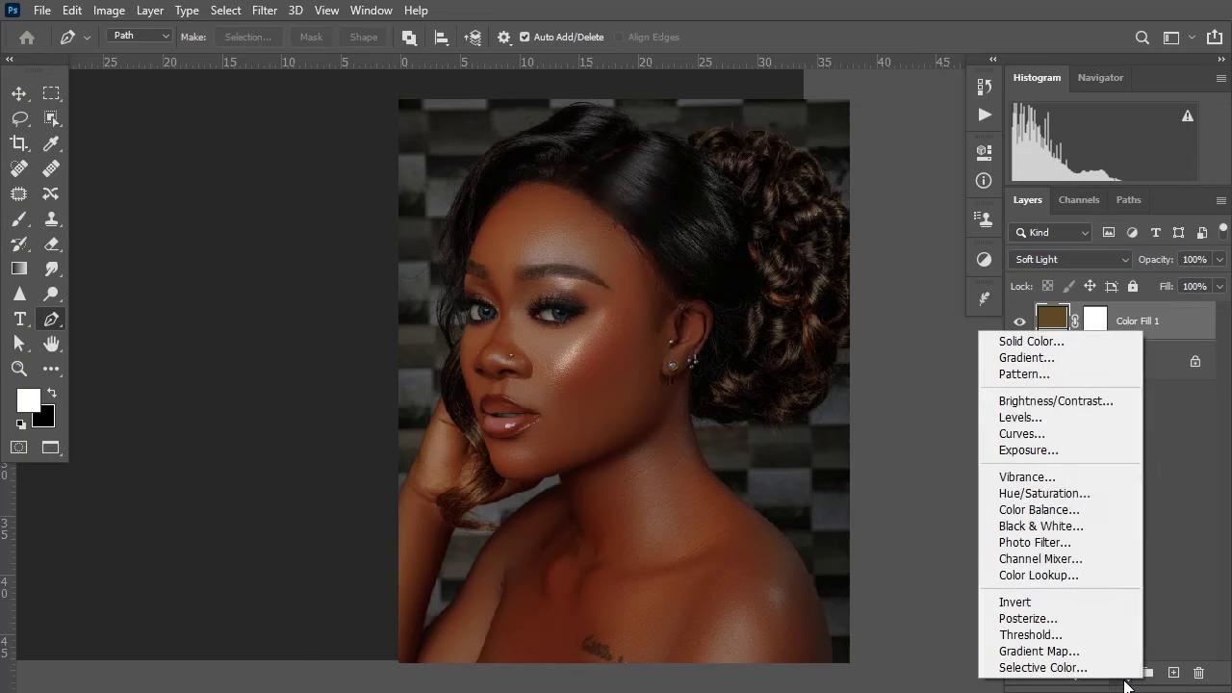
Step: Add a Levels layer, group it with Color Fill 1, and name the group skineTone
click(1052, 420)
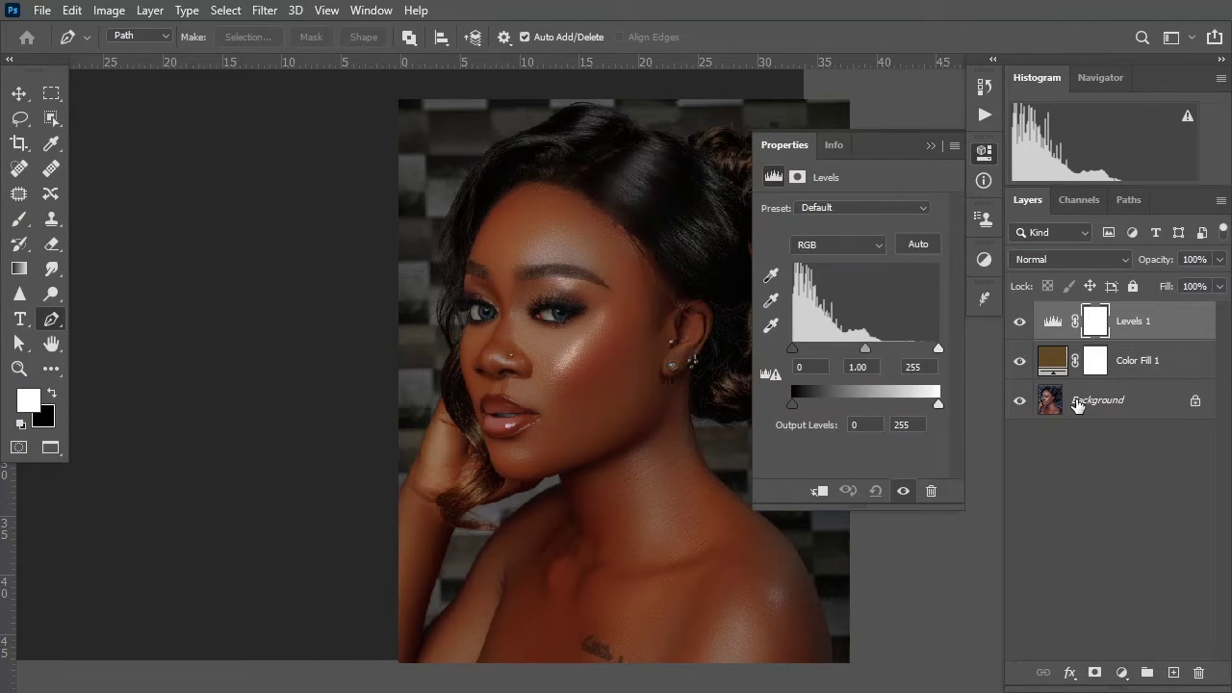
shift+click(1119, 371)
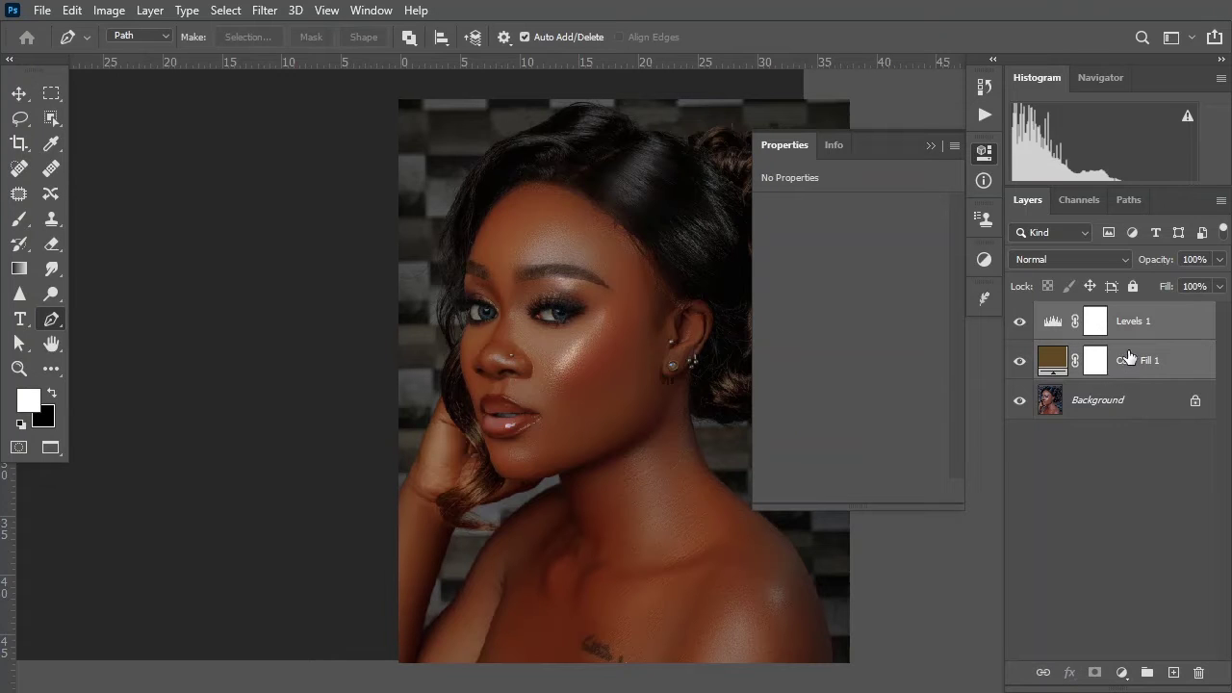
drag(1123, 363, 1147, 671)
double_click(1088, 315)
text(sk)
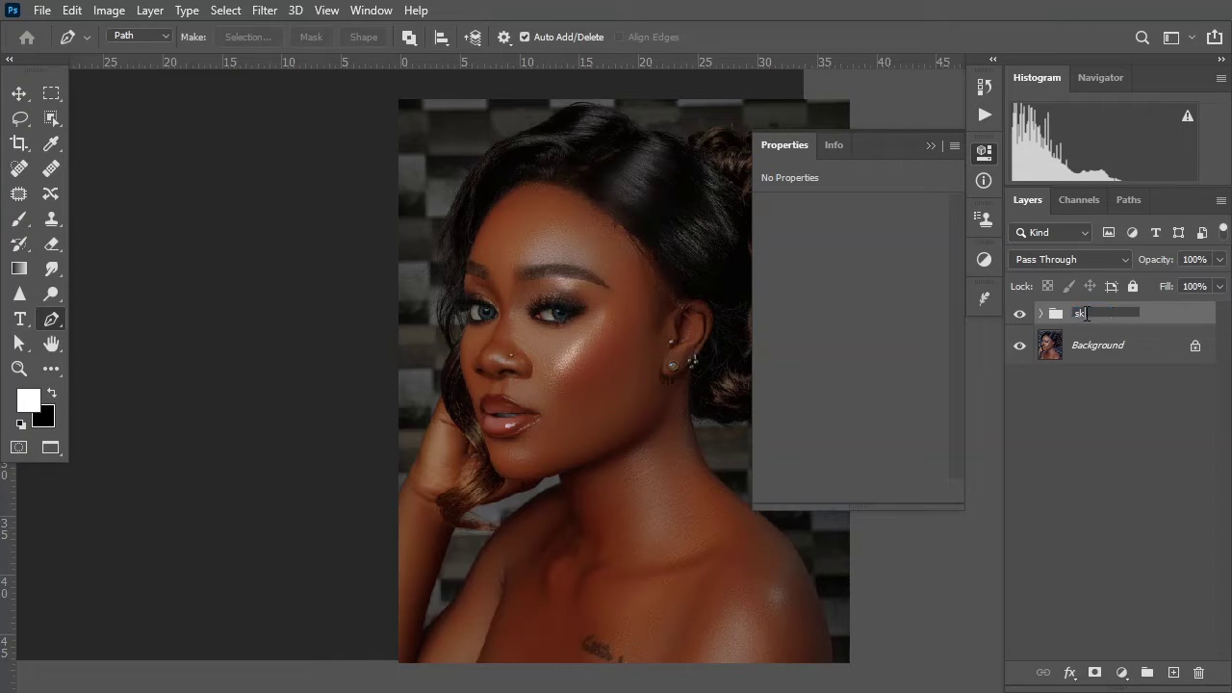
text(ineTone)
key(Return)
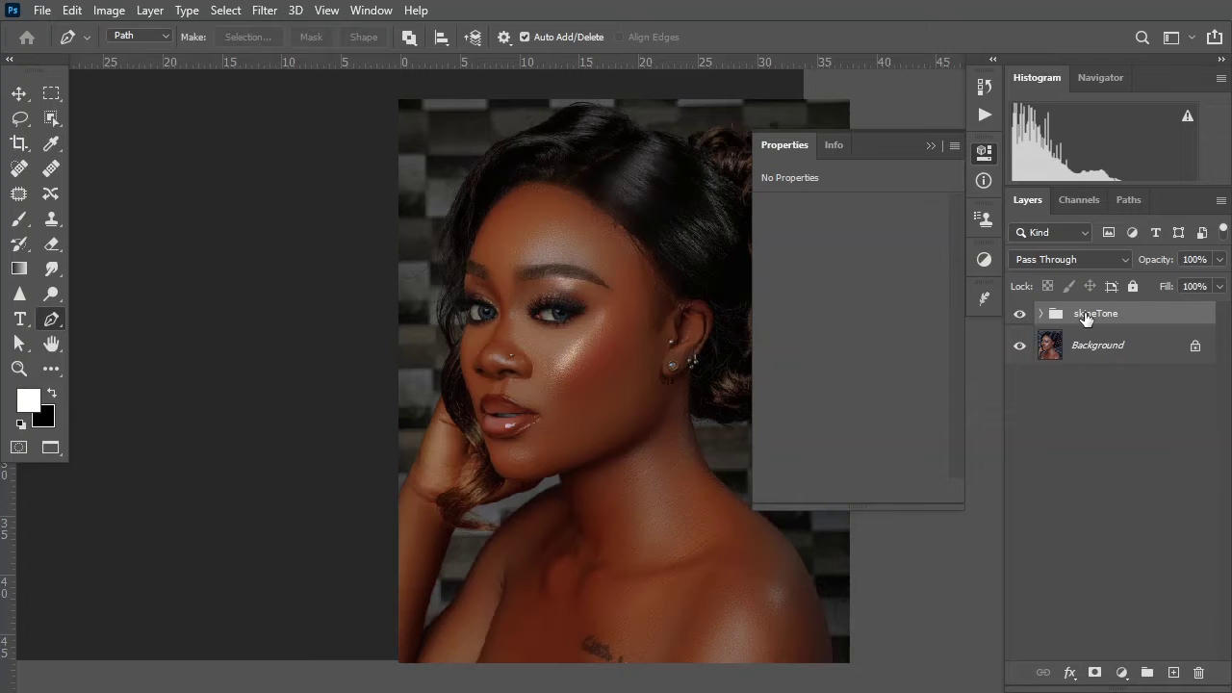
Step: Lower the skineTone group's opacity to about half, comparing with it hidden and shown
click(1020, 316)
click(1021, 316)
click(931, 146)
drag(1163, 260, 1109, 281)
click(1020, 318)
click(1021, 318)
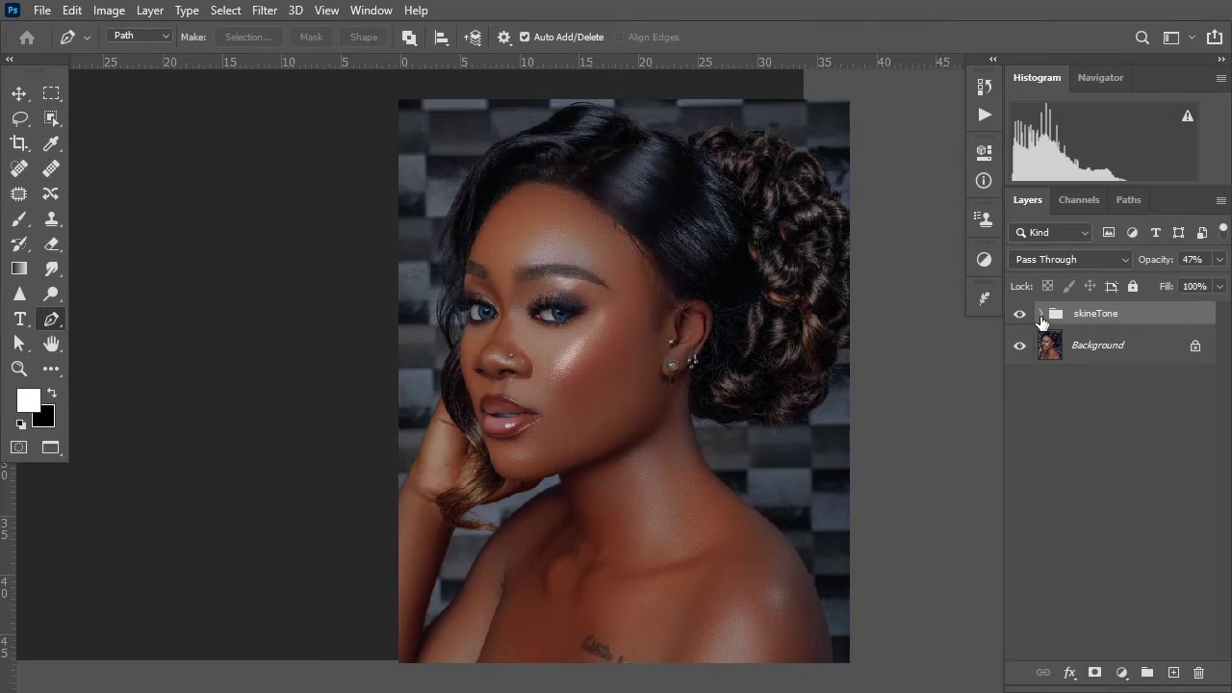
Step: Set Levels 1 to midtones 0.77 and white point 230
click(1041, 314)
double_click(1067, 349)
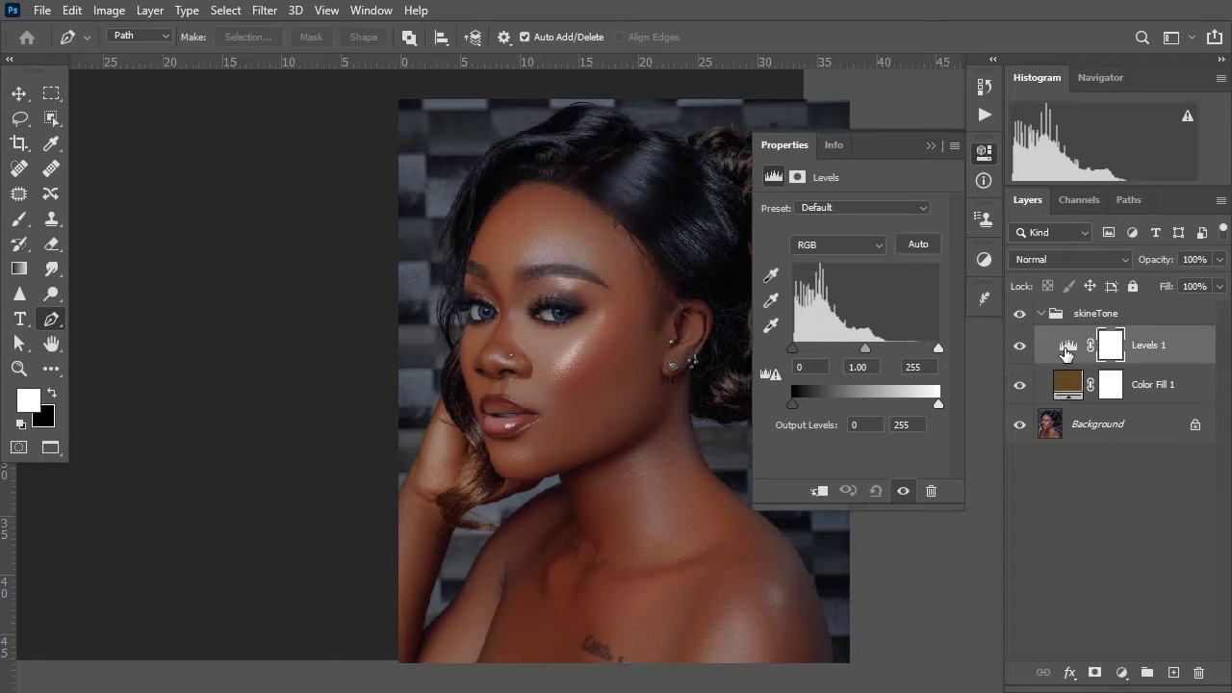
mouse_move(868, 345)
mouse_down()
mouse_move(927, 348)
mouse_move(869, 348)
mouse_up()
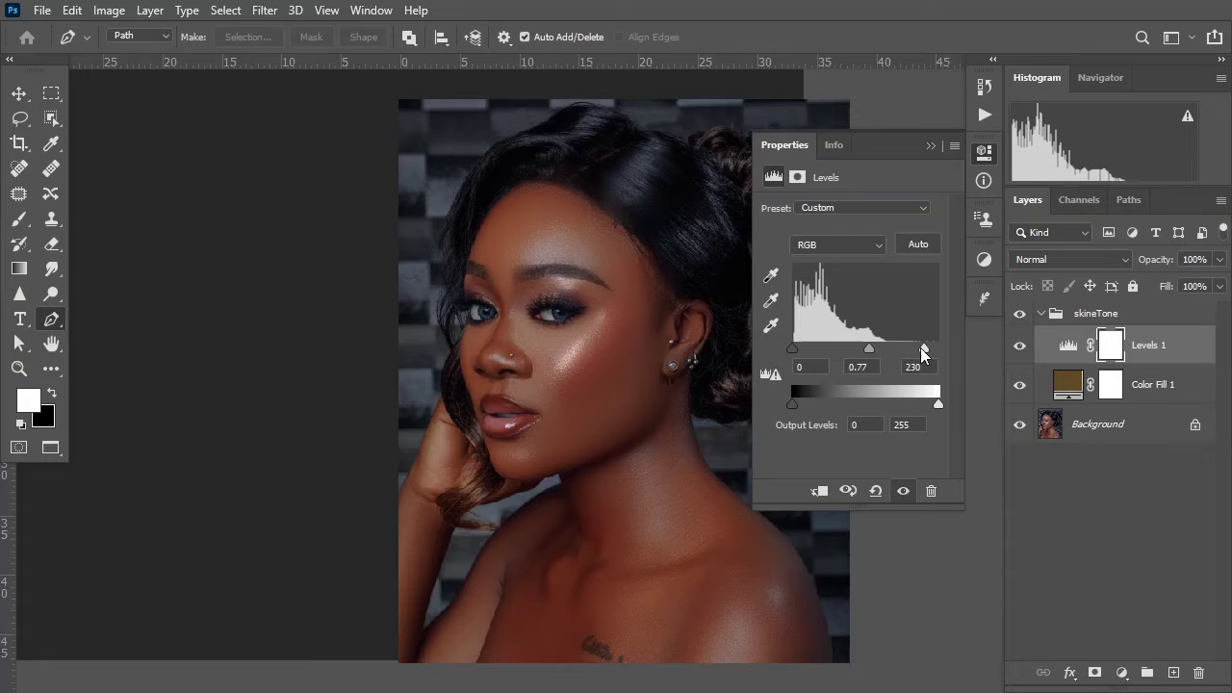
click(930, 145)
Step: Set the collapsed skineTone group's opacity to exactly 47%
click(1040, 319)
click(1040, 320)
click(1019, 315)
key(4)
key(7)
click(1020, 316)
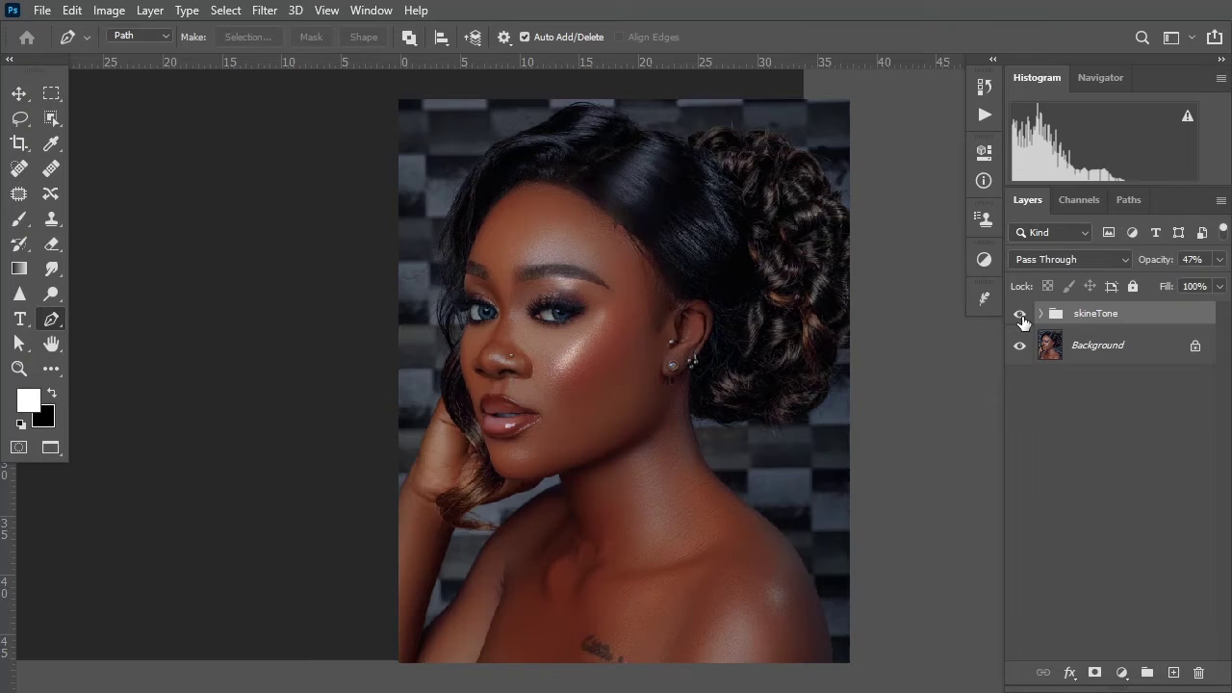
Step: Add an inverted black mask to skineTone and paint white over face, neck and shoulders
click(1095, 672)
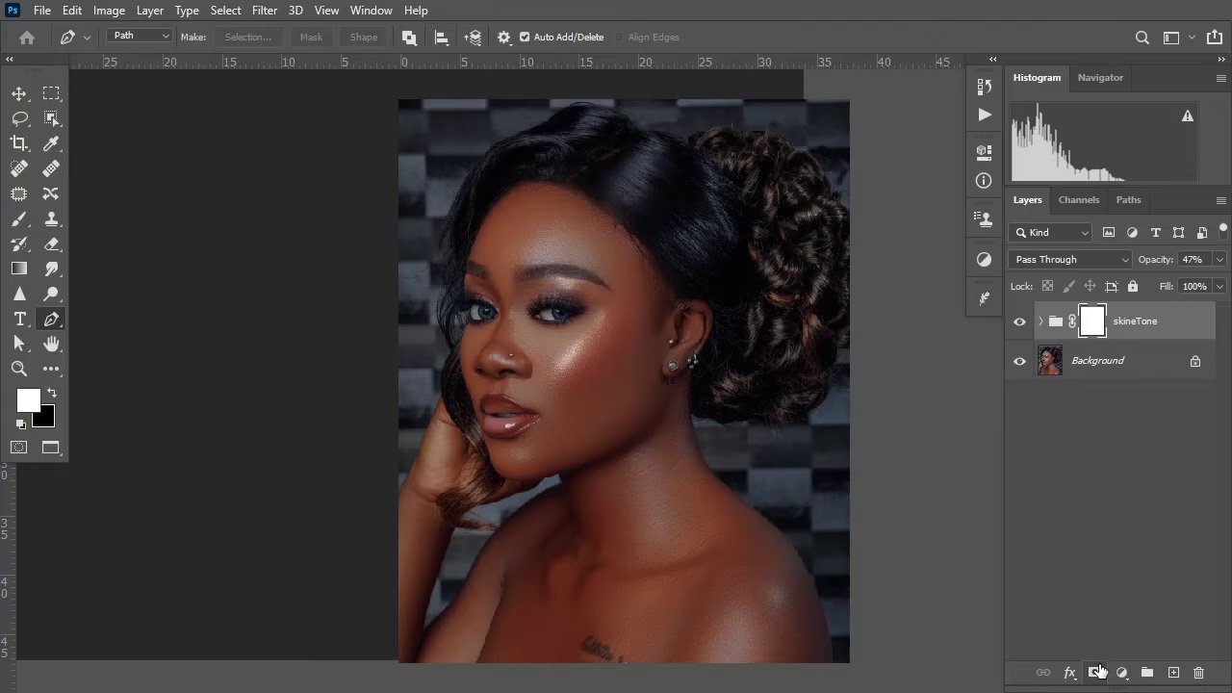
key(ctrl+i)
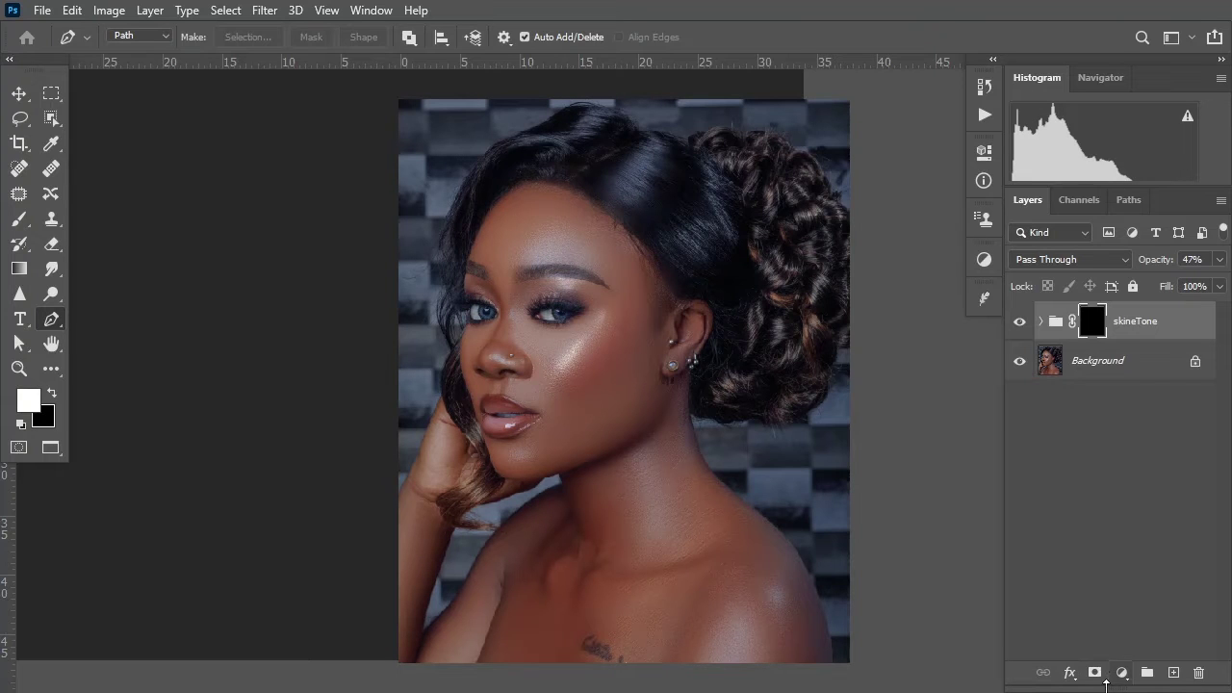
click(18, 218)
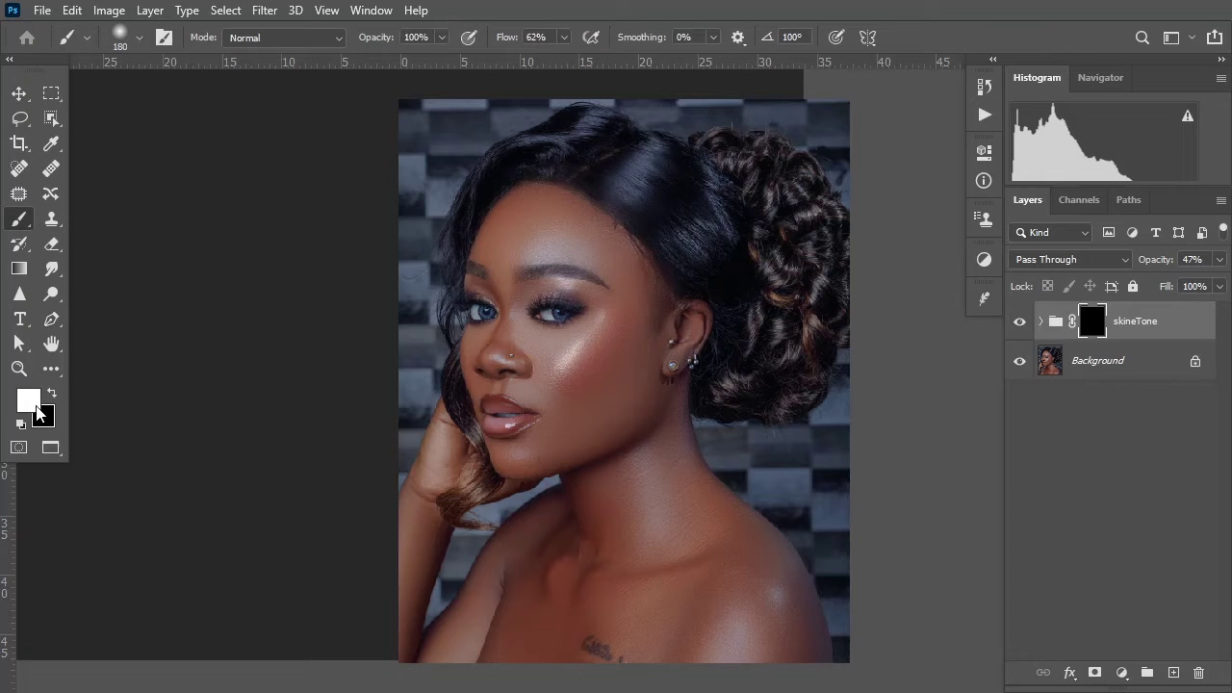
key(bracketright)
key(bracketright)
key(bracketright)
key(bracketright)
key(bracketright)
key(bracketright)
key(bracketright)
key(bracketright)
key(bracketright)
key(bracketright)
key(bracketright)
key(bracketright)
mouse_move(548, 418)
mouse_down()
mouse_move(565, 316)
mouse_move(632, 297)
mouse_move(538, 353)
mouse_move(565, 404)
mouse_move(644, 473)
mouse_move(626, 558)
mouse_move(515, 655)
mouse_move(516, 636)
mouse_move(729, 612)
mouse_move(777, 638)
mouse_move(638, 458)
mouse_move(542, 628)
mouse_move(498, 466)
mouse_move(419, 559)
mouse_move(433, 520)
mouse_move(411, 649)
mouse_move(540, 598)
mouse_move(666, 642)
mouse_move(755, 632)
mouse_move(614, 413)
mouse_move(619, 366)
mouse_move(641, 423)
mouse_move(626, 330)
mouse_move(577, 236)
mouse_move(538, 310)
mouse_move(625, 322)
mouse_move(532, 387)
mouse_move(552, 350)
mouse_move(557, 330)
mouse_move(546, 330)
mouse_move(583, 313)
mouse_move(590, 335)
mouse_move(560, 314)
mouse_move(604, 332)
mouse_up()
key(bracketleft)
key(bracketleft)
key(bracketleft)
key(bracketleft)
key(bracketleft)
key(bracketleft)
key(bracketleft)
key(bracketleft)
key(bracketleft)
key(bracketleft)
key(bracketleft)
key(bracketleft)
key(bracketleft)
key(bracketleft)
key(bracketleft)
key(bracketleft)
key(bracketleft)
key(bracketleft)
key(bracketleft)
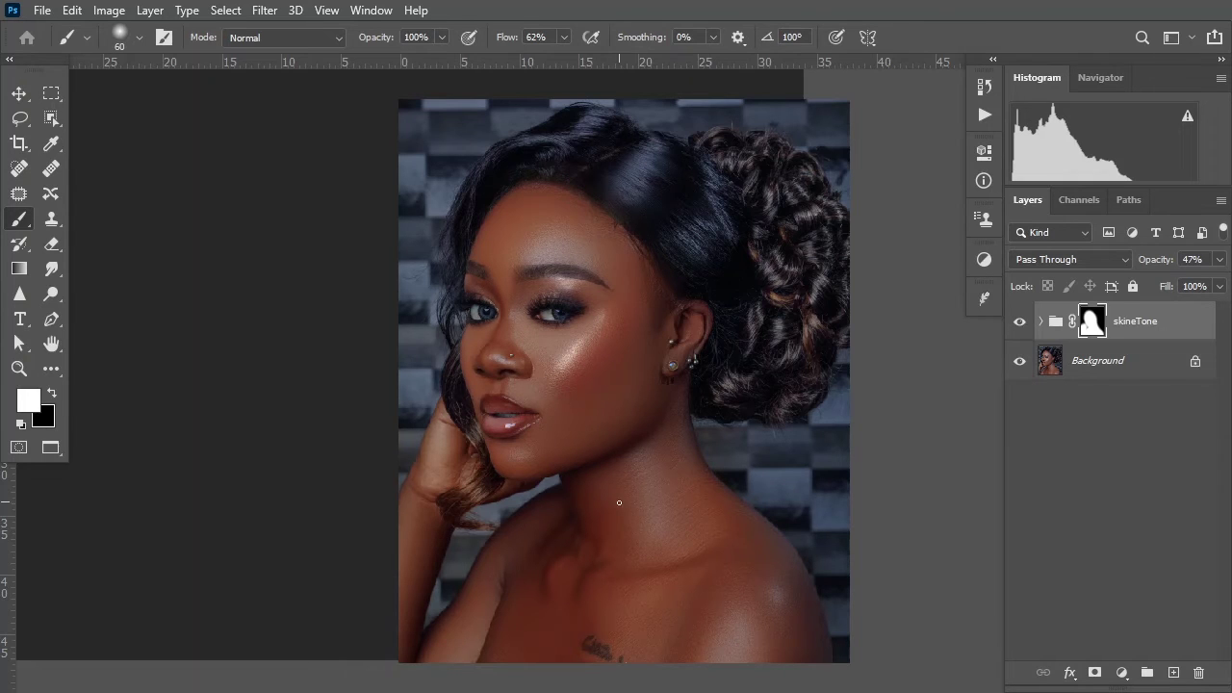
Step: Lighten Color Fill 1 to #805e2d by raising its brightness from 39 to 50
click(1018, 359)
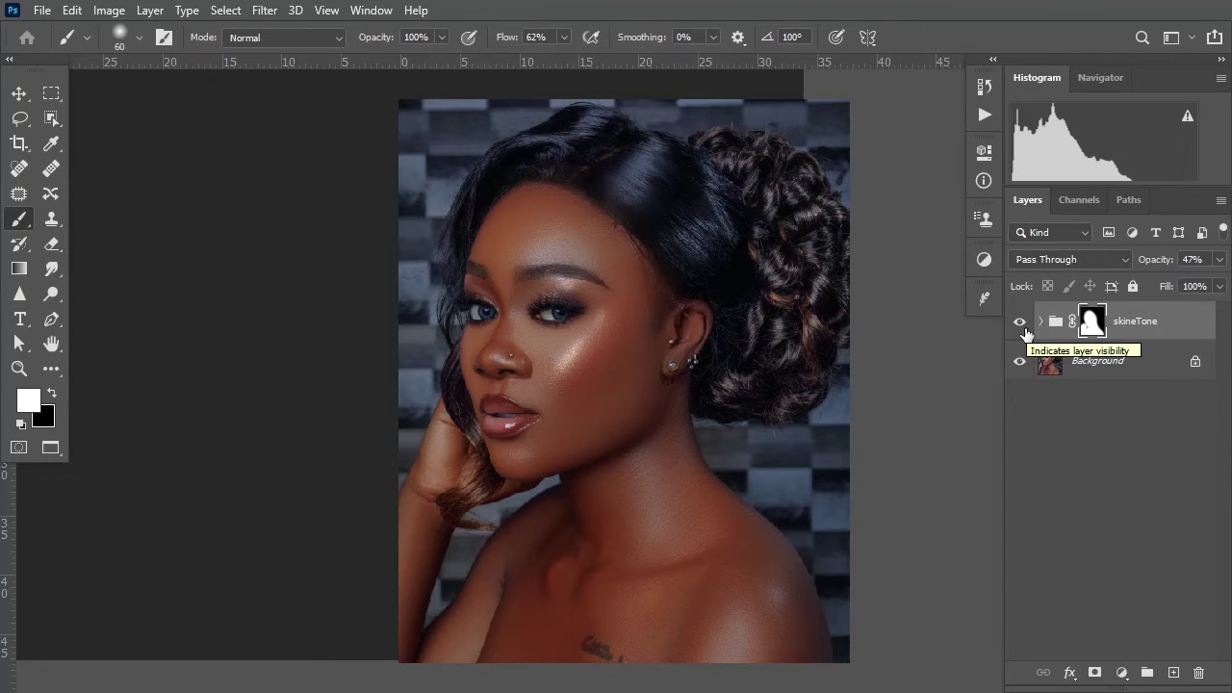
click(1023, 326)
click(1023, 324)
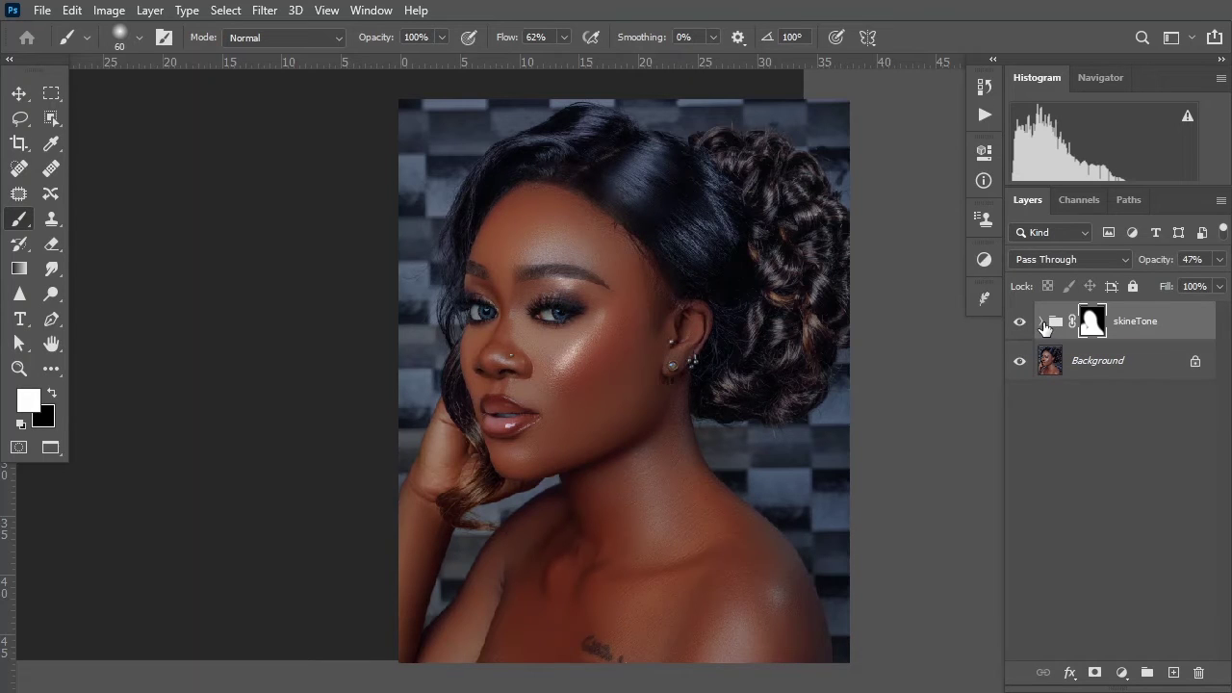
click(1041, 321)
double_click(1069, 400)
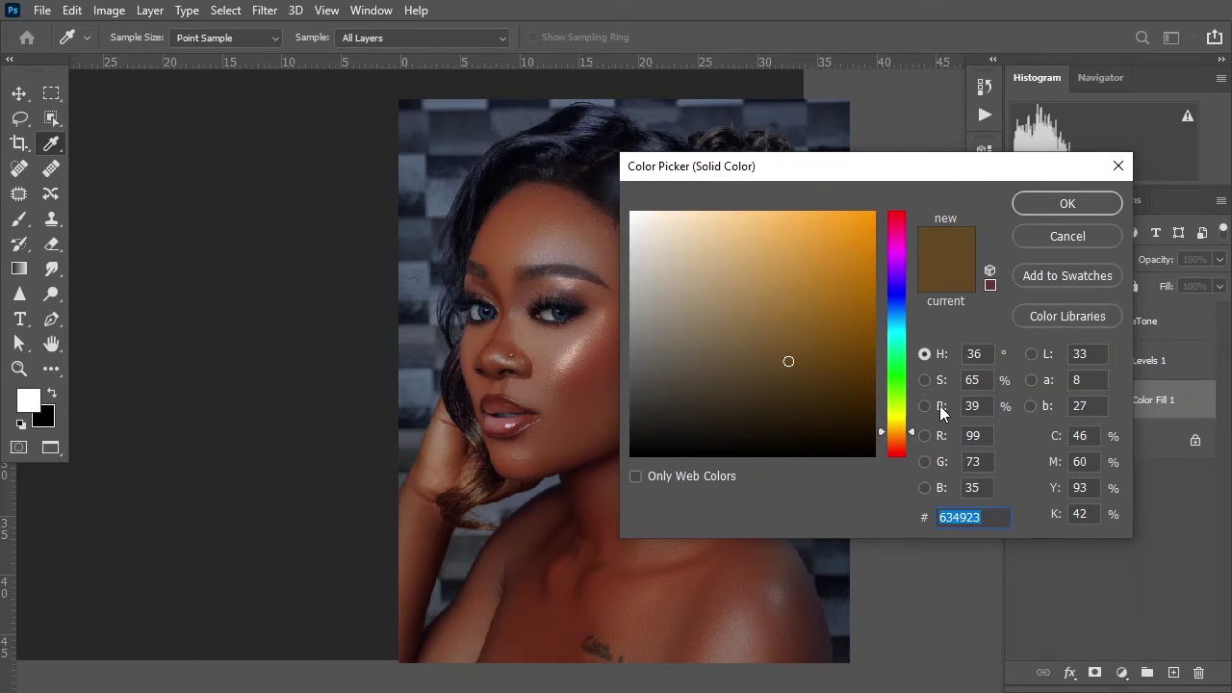
click(974, 405)
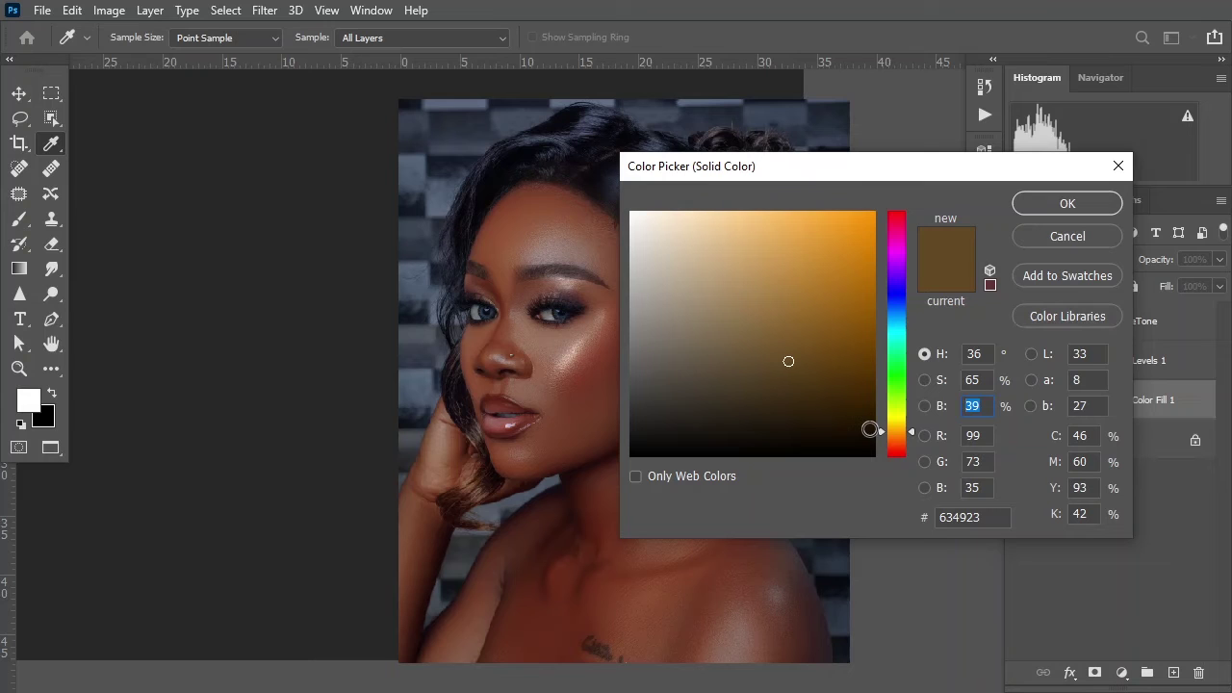
text(50)
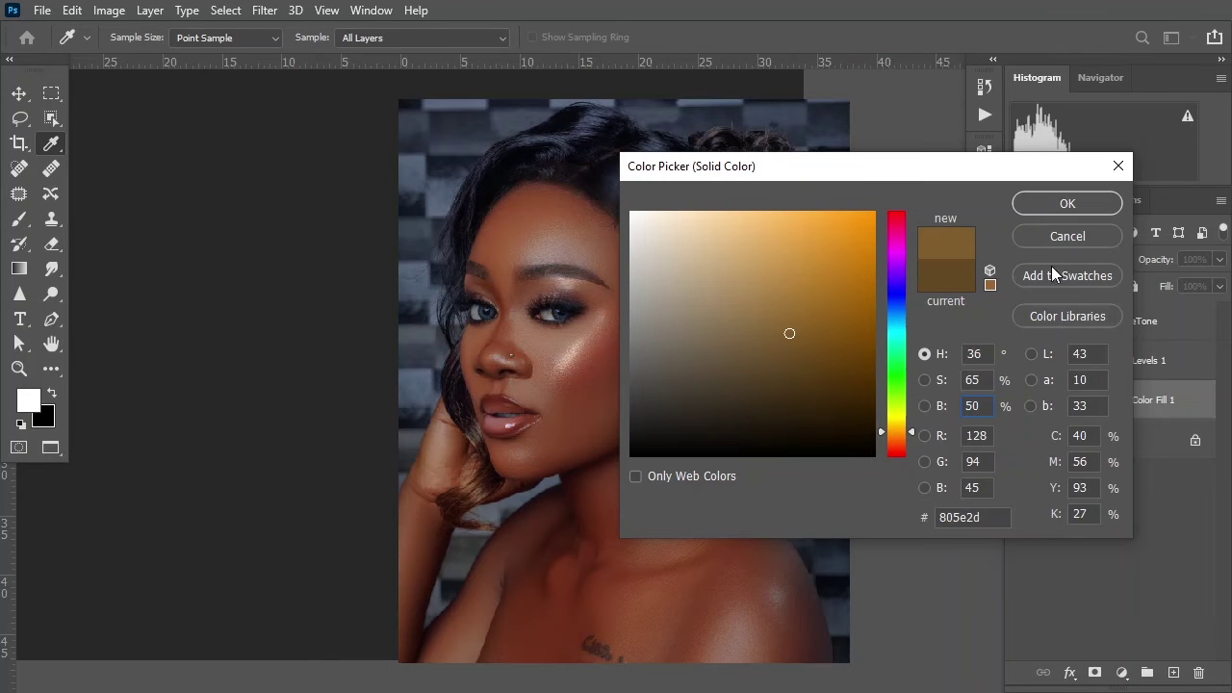
click(1050, 204)
Step: Collapse the skineTone group and toggle its visibility to compare the brighter tint
click(1041, 322)
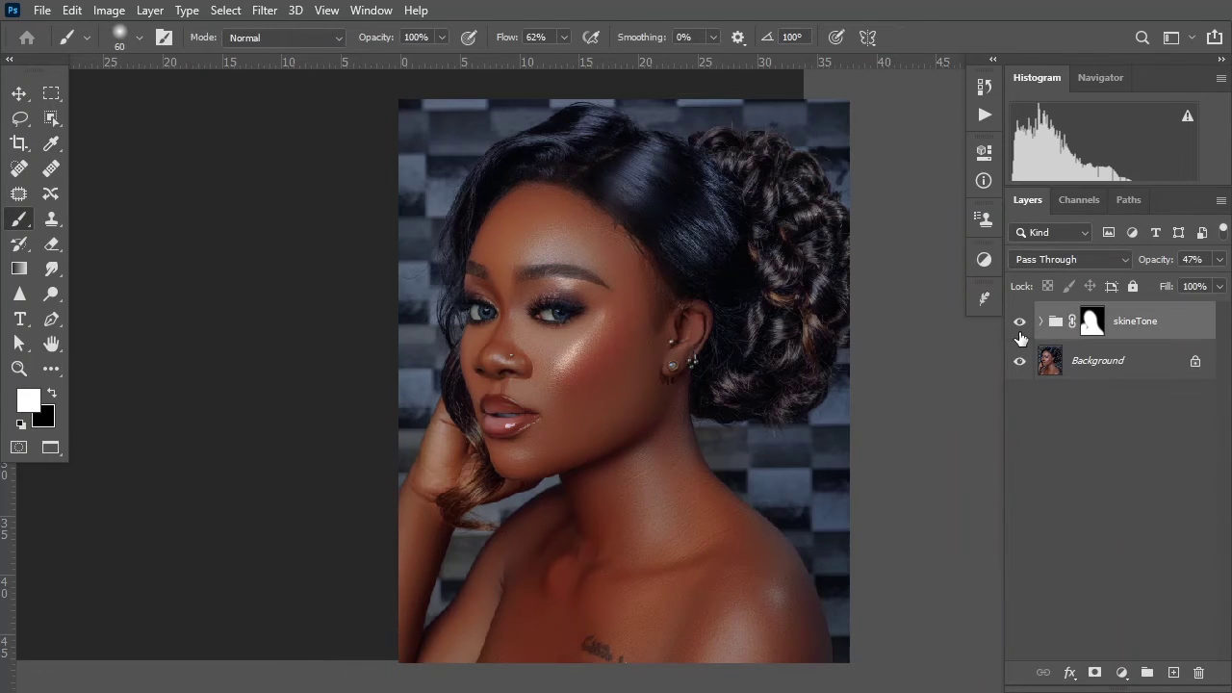
click(1021, 324)
click(1020, 324)
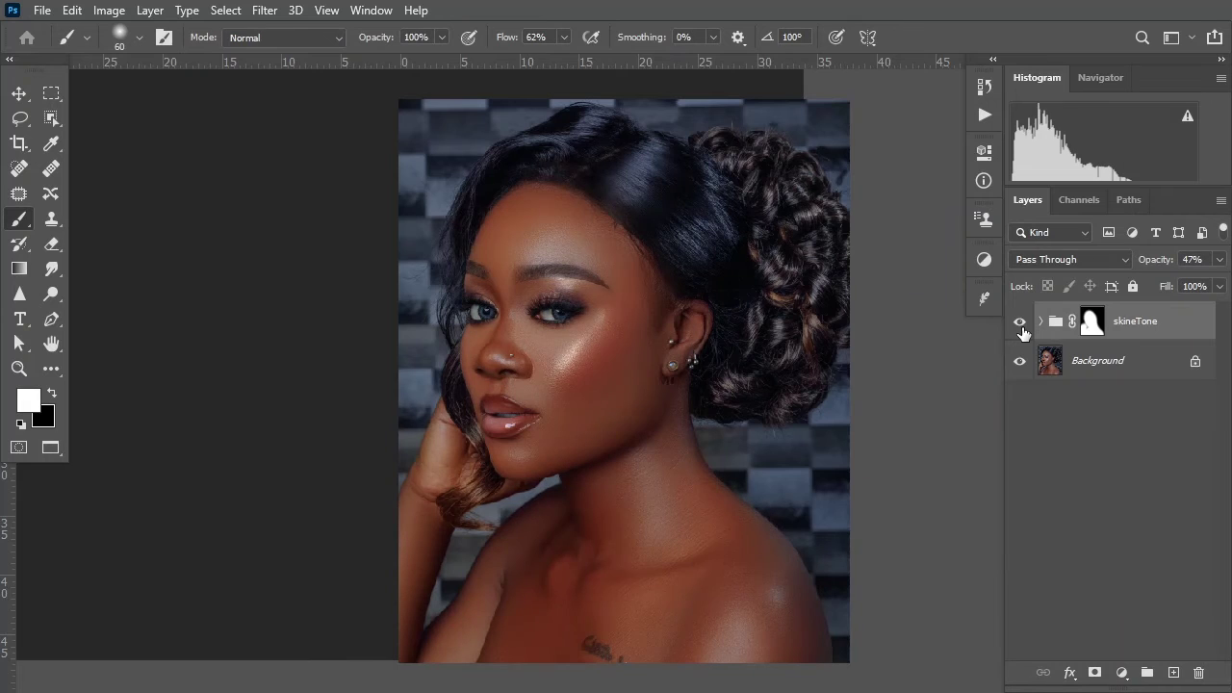